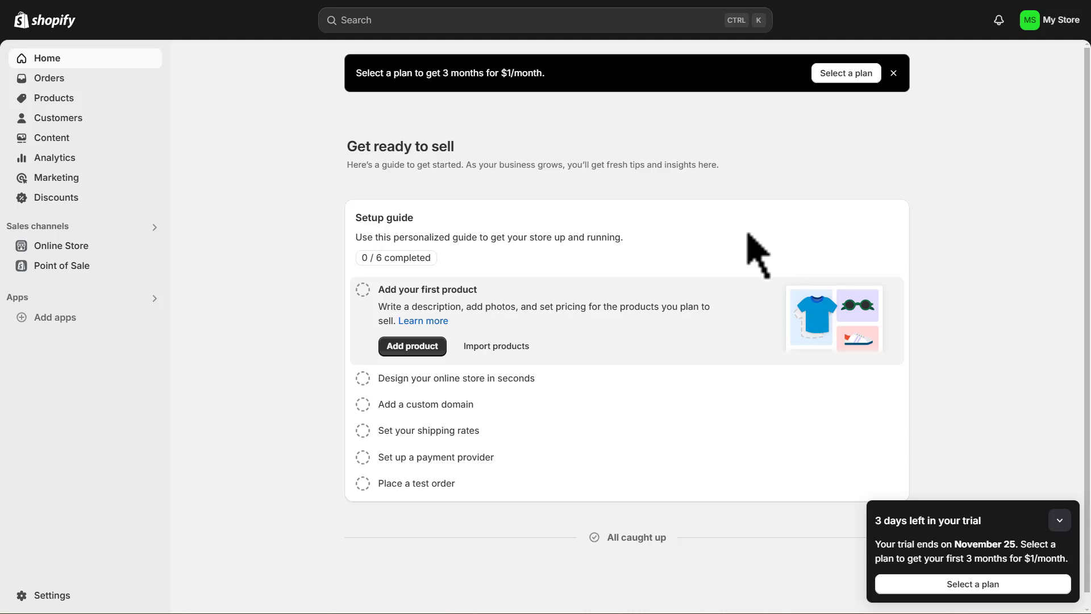
# Step: Search the Shopify admin for 'tiktok' to bring up the App Store's TikTok app results
pyautogui.click(97, 242)
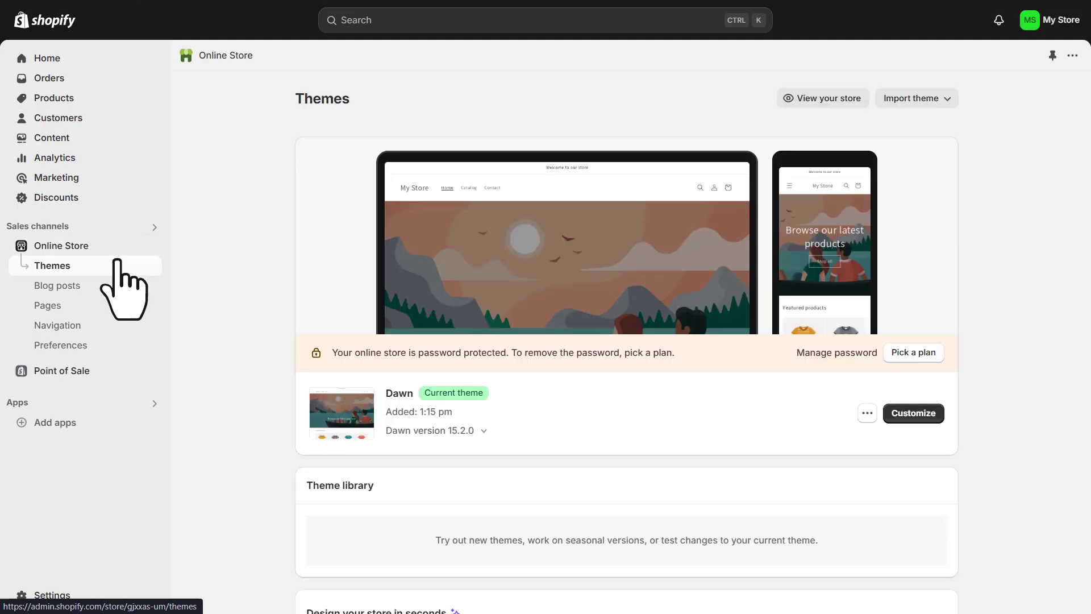
pyautogui.click(542, 22)
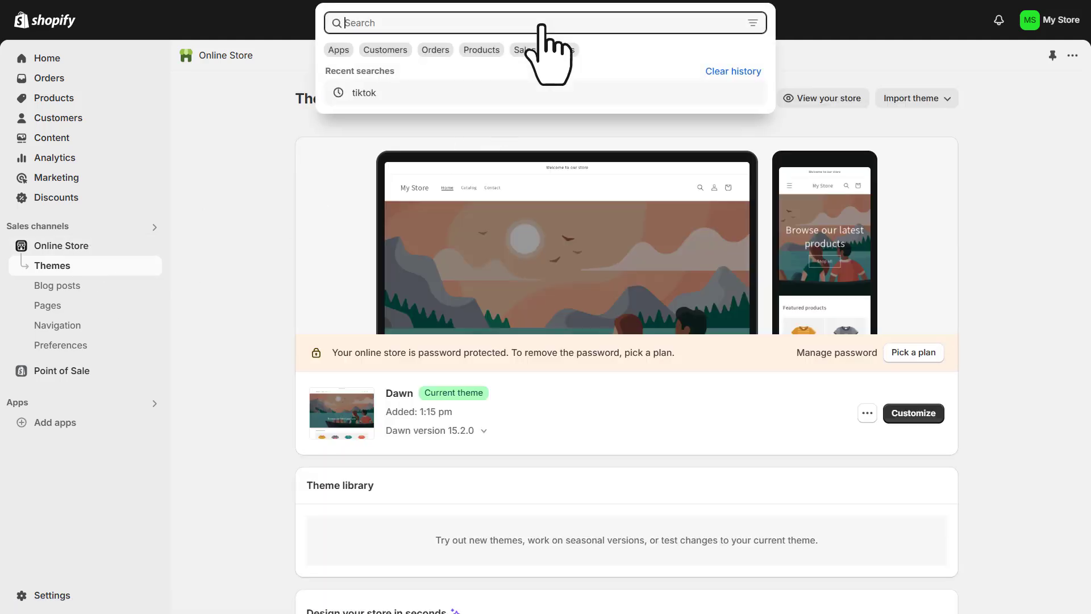
pyautogui.write('tiktok')
pyautogui.press('Return')
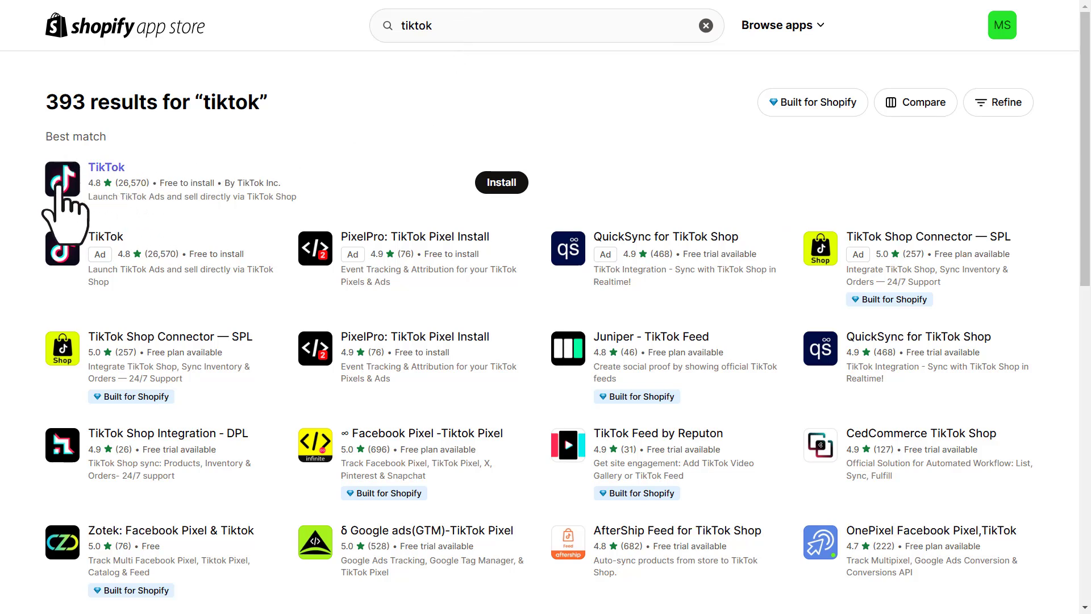
# Step: Open the official TikTok app by TikTok Inc. and start installing it
pyautogui.click(103, 167)
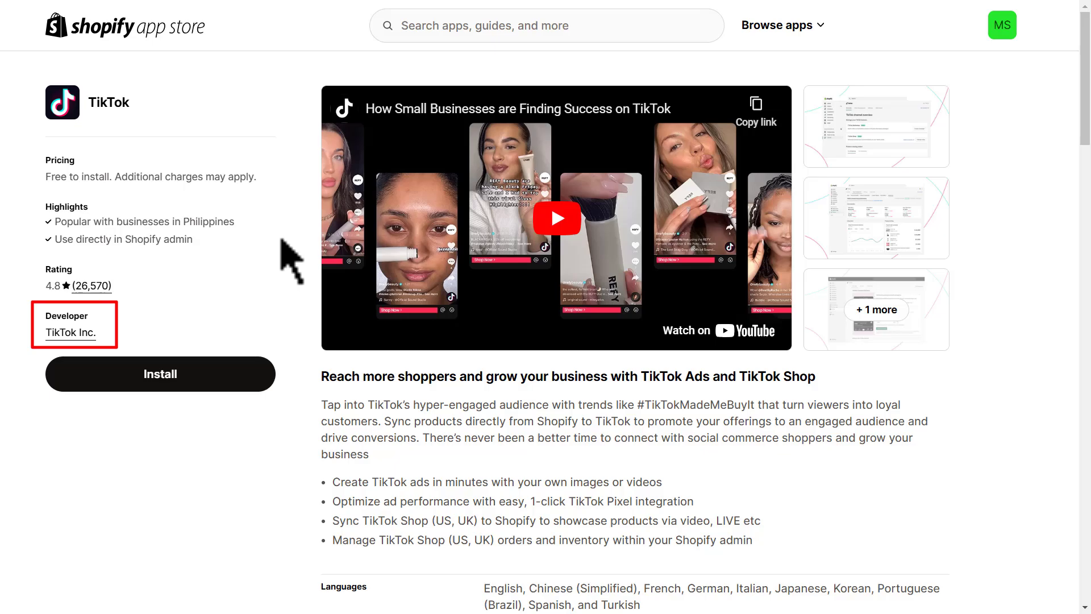
pyautogui.click(175, 384)
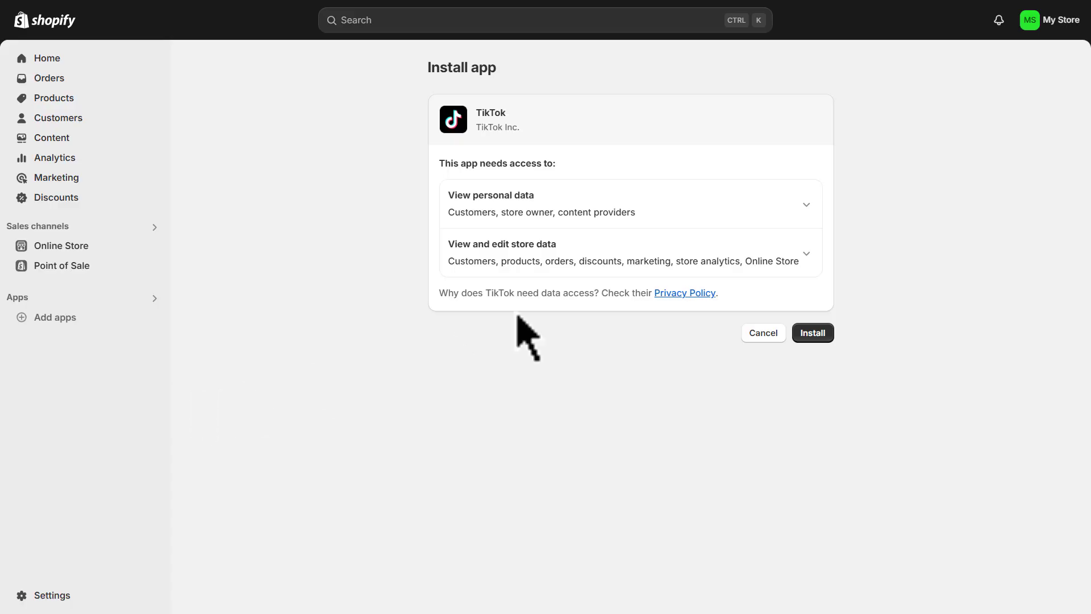
# Step: Approve data access to install TikTok, then begin its advertising setup
pyautogui.click(814, 335)
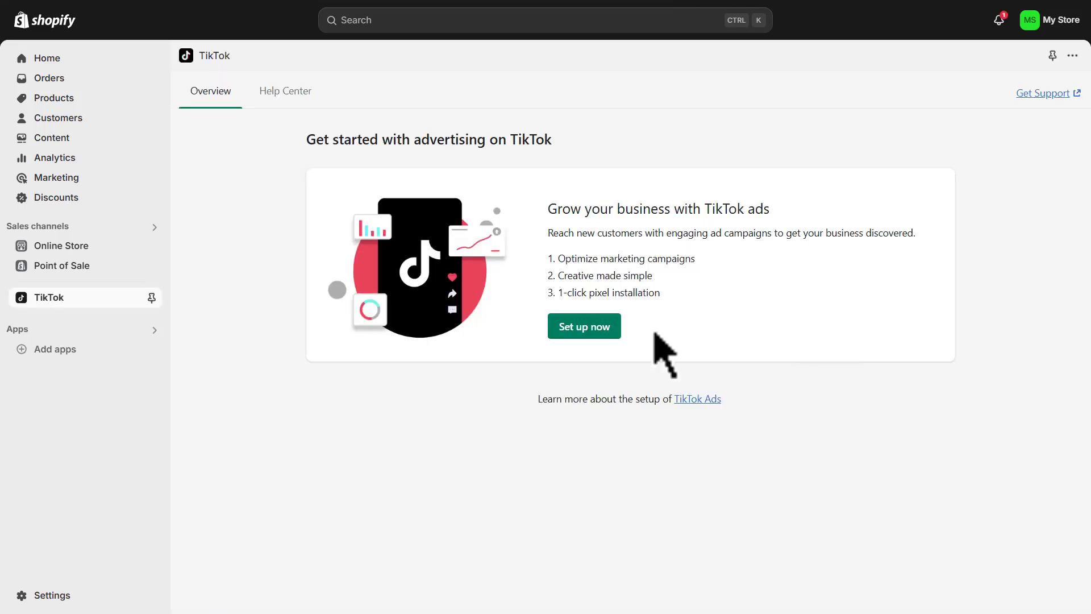
pyautogui.click(582, 332)
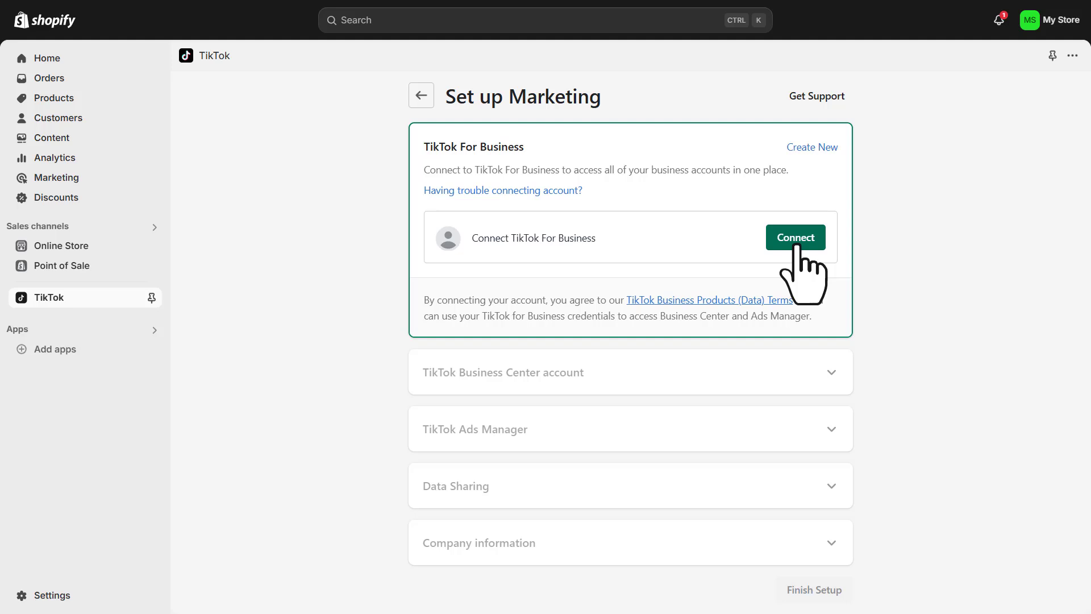
# Step: Connect the TikTok For Business account and the TikTok Ads Manager account to Shopify
pyautogui.click(796, 238)
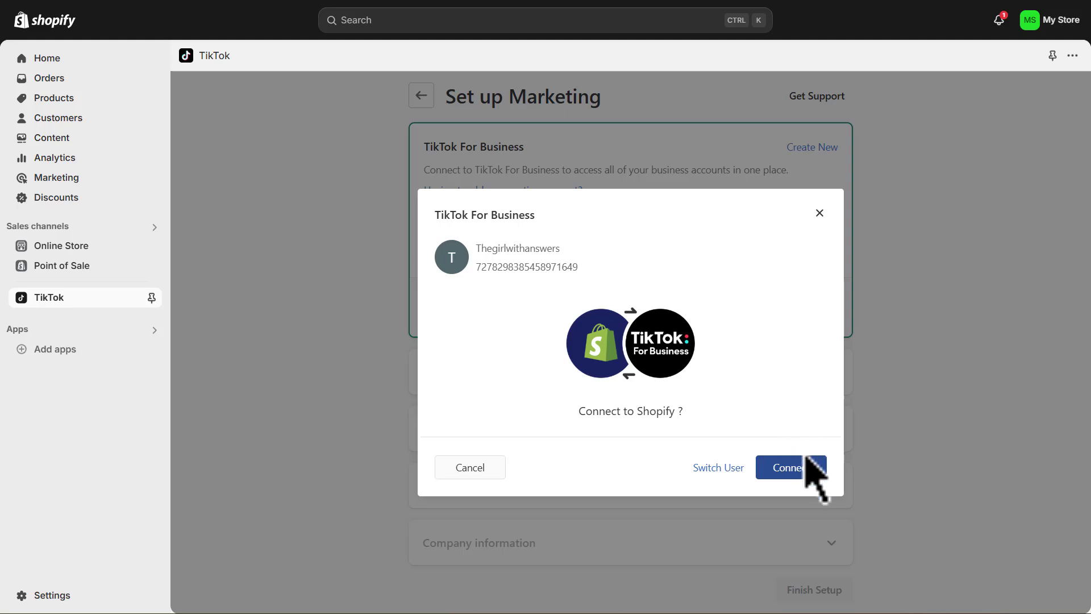
pyautogui.click(798, 473)
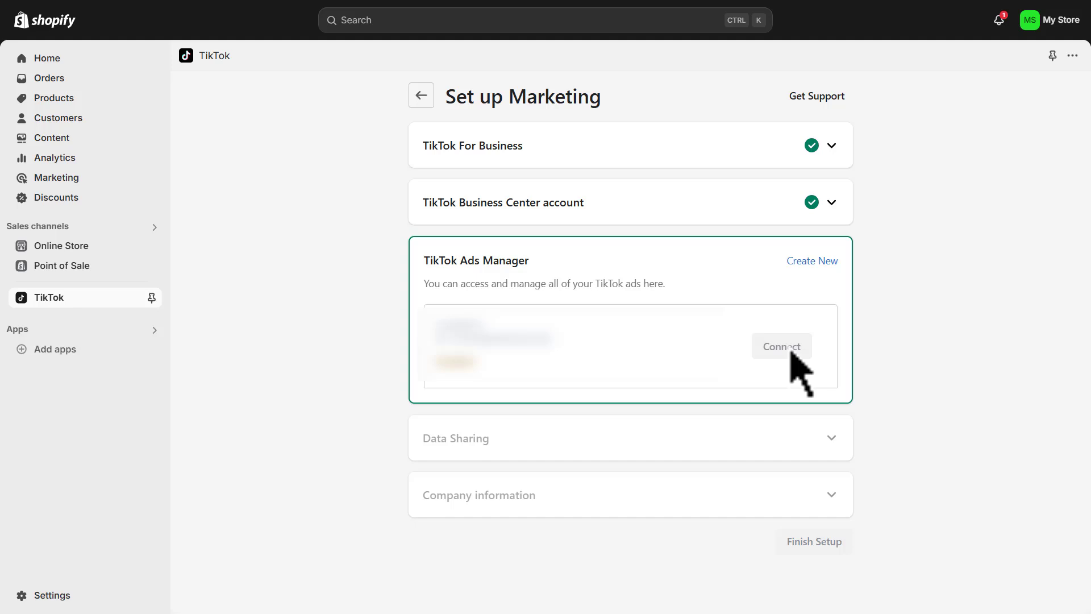
pyautogui.click(781, 347)
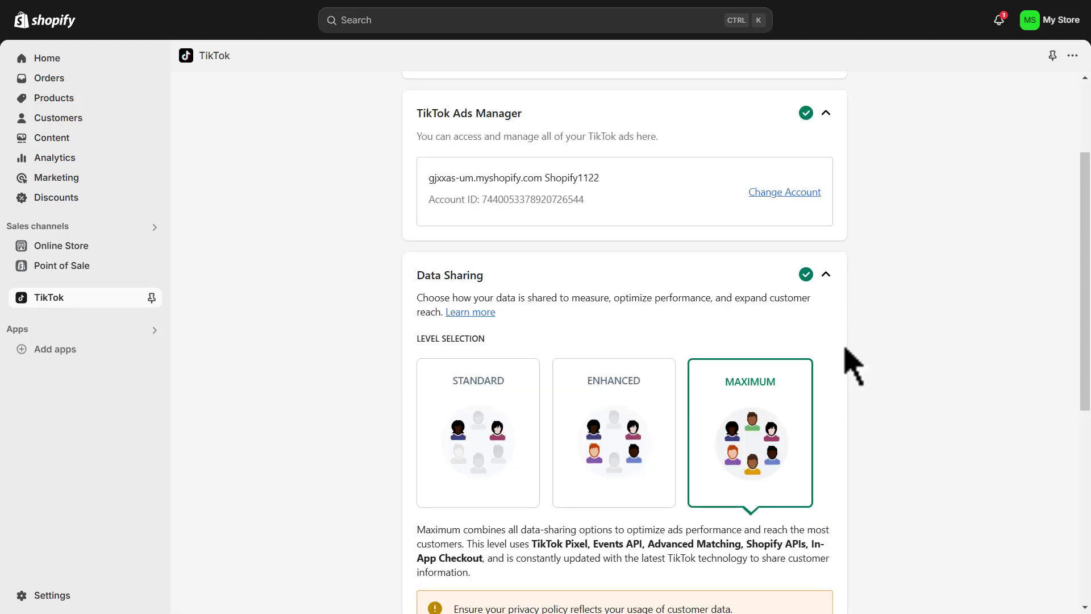
# Step: Set the TikTok data sharing level to Enhanced
pyautogui.scroll(-1, 845, 348)
pyautogui.click(595, 369)
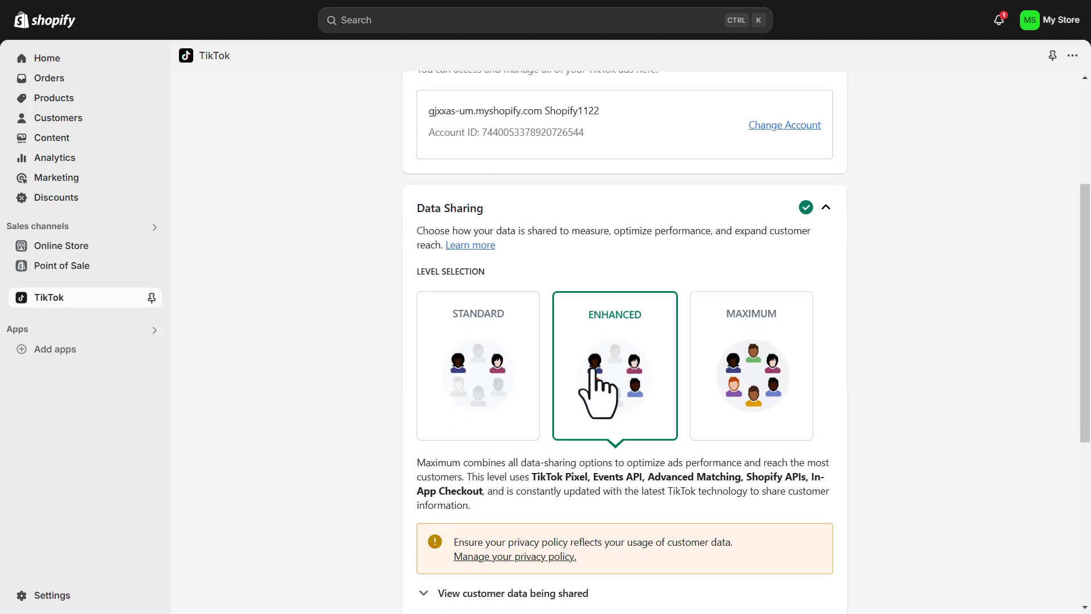
pyautogui.scroll(-5, 659, 380)
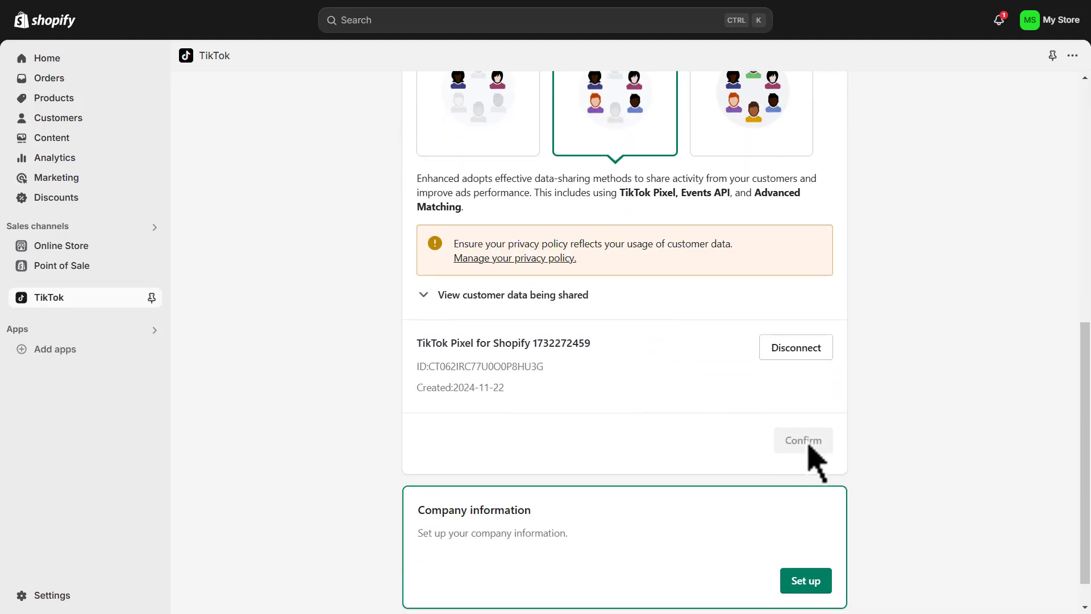
pyautogui.scroll(-1, 808, 449)
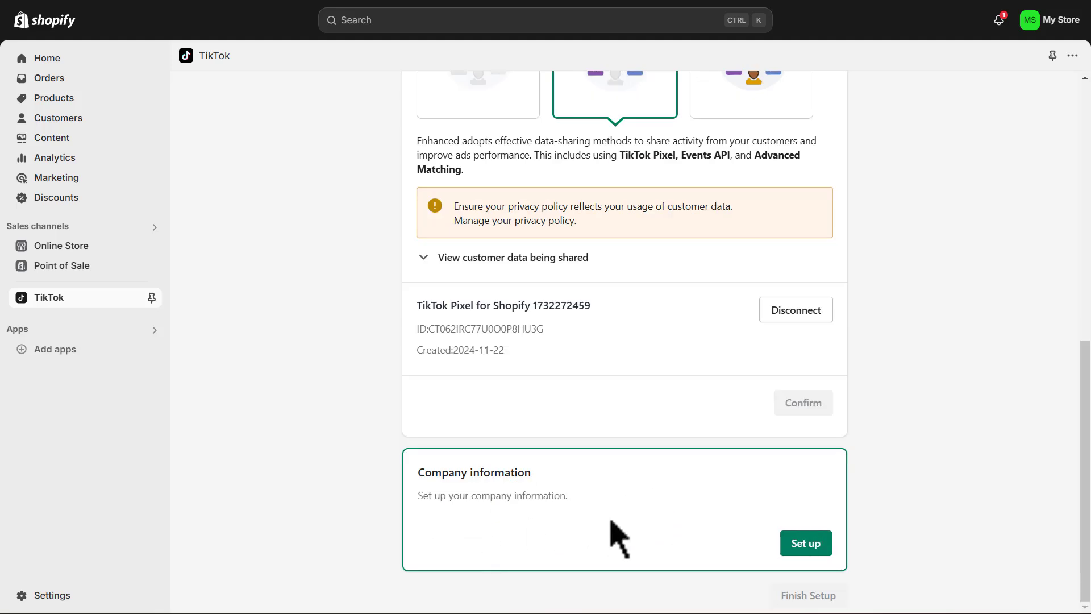
# Step: Review and confirm the business address in the Company information form
pyautogui.click(807, 544)
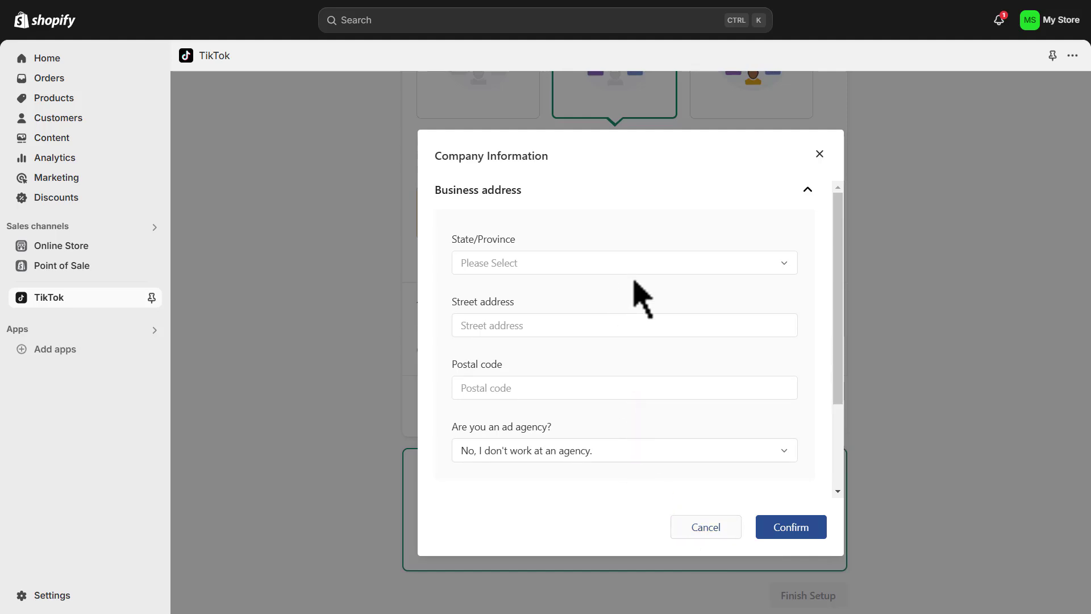
pyautogui.scroll(-2, 642, 298)
pyautogui.scroll(2, 643, 298)
pyautogui.click(801, 532)
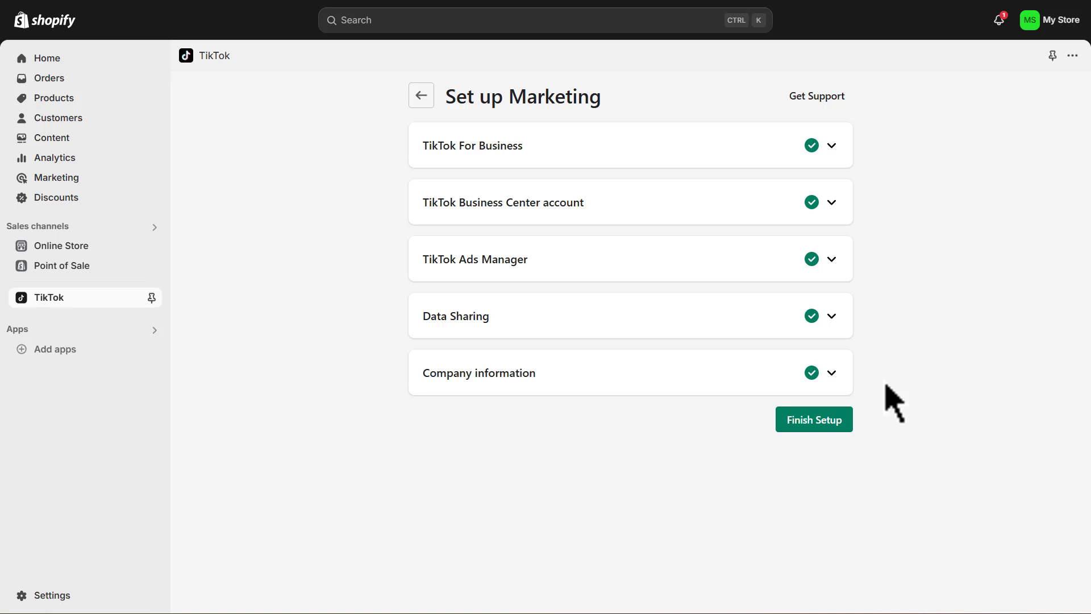
# Step: Complete the TikTok marketing setup and move on to setting up the Marketing catalog
pyautogui.click(814, 427)
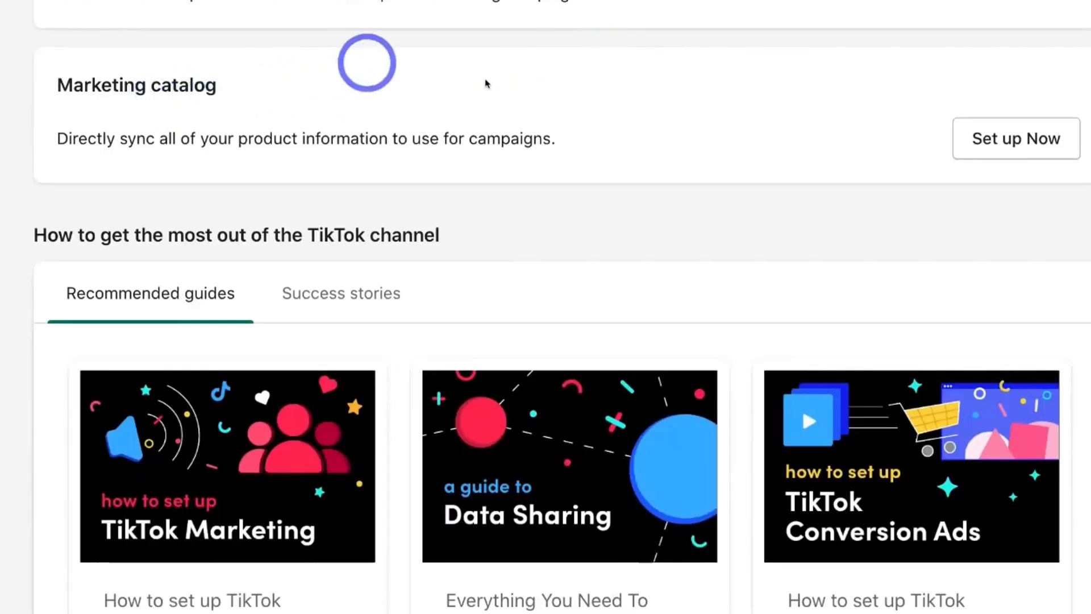
pyautogui.click(1021, 138)
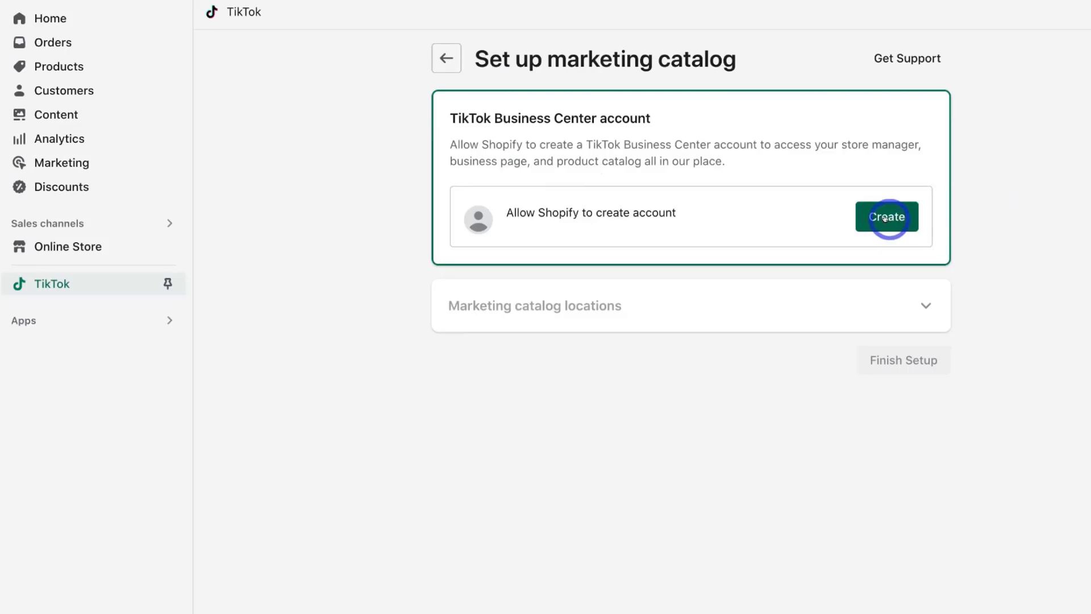
# Step: Create a new Business Center account, approve Ads Manager access, and set United States as default location
pyautogui.click(885, 217)
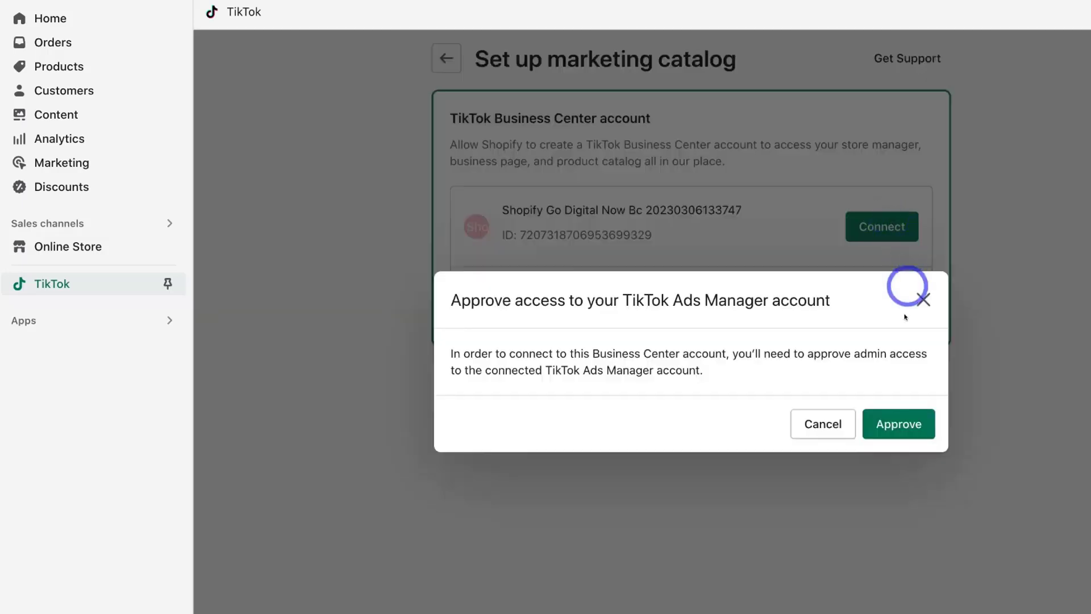
pyautogui.click(895, 423)
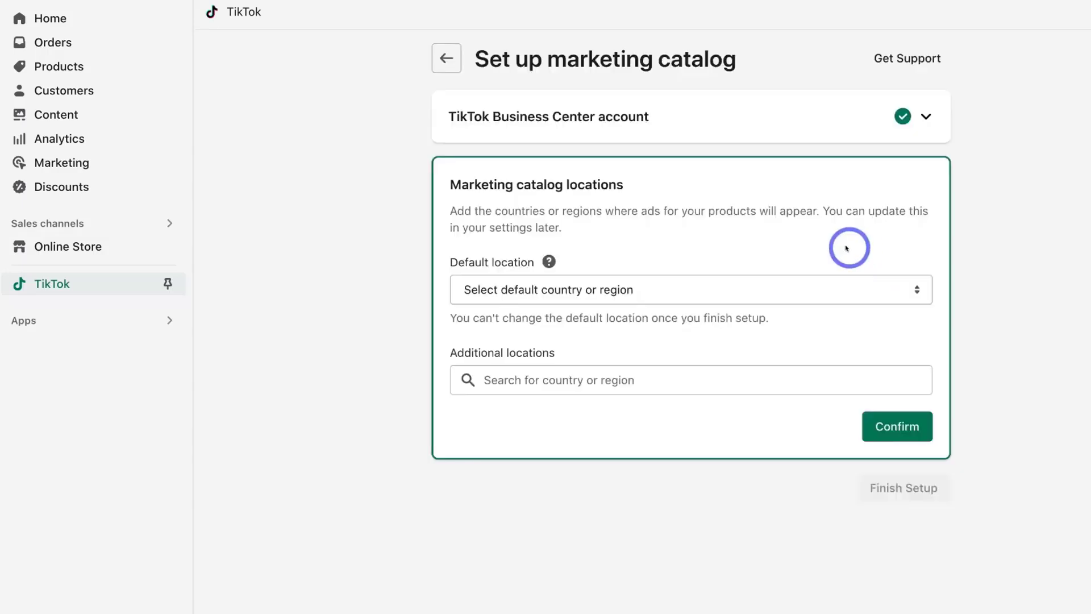
pyautogui.click(868, 290)
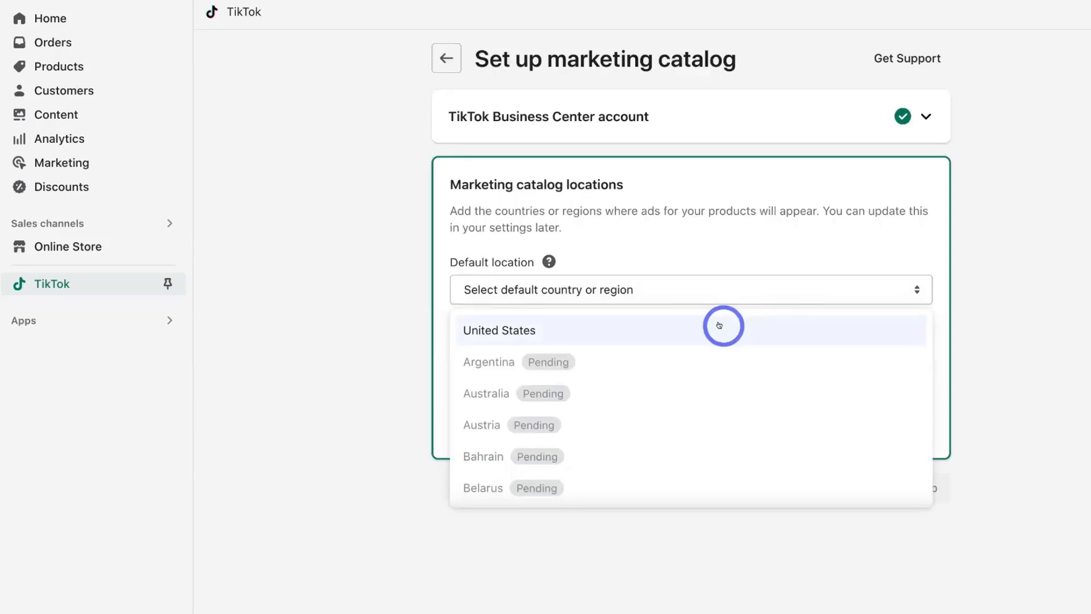
pyautogui.click(719, 325)
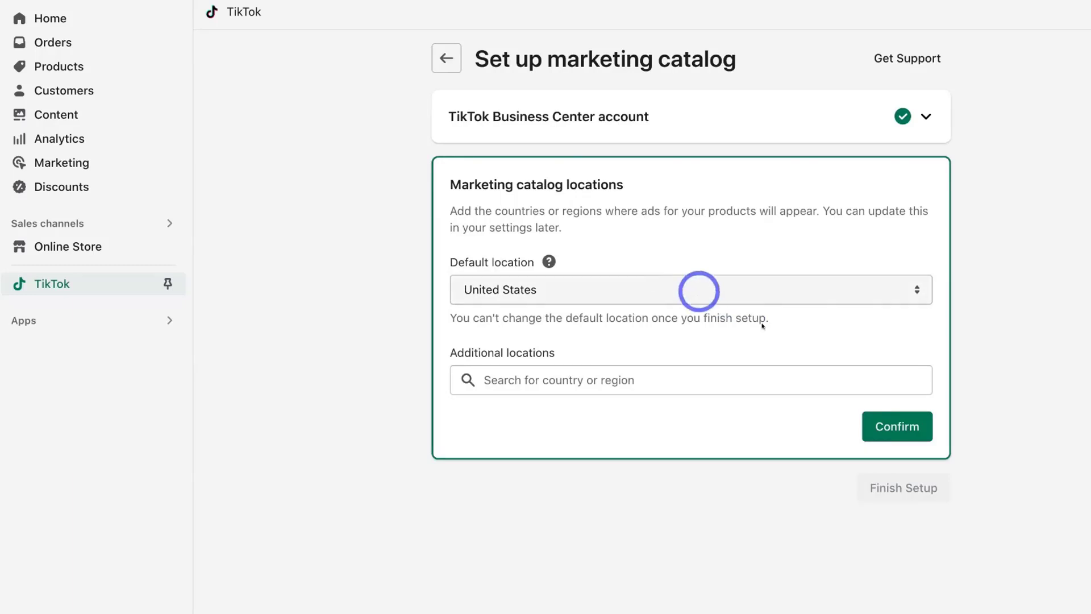
pyautogui.click(896, 425)
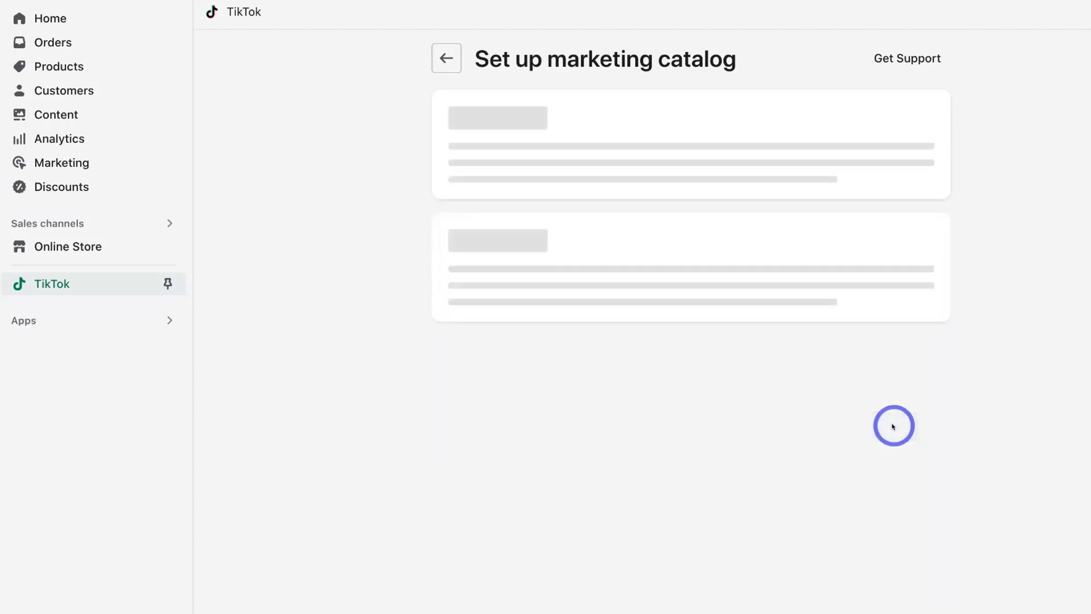
pyautogui.click(907, 237)
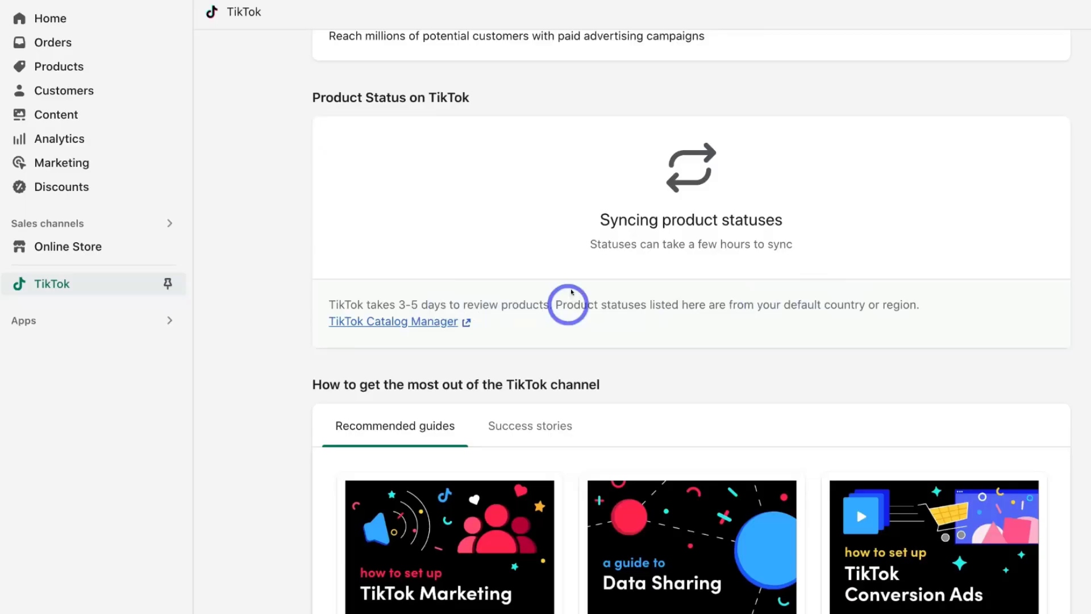
# Step: Go to Products and open the Go Digital Now Ebook edition for editing
pyautogui.click(117, 66)
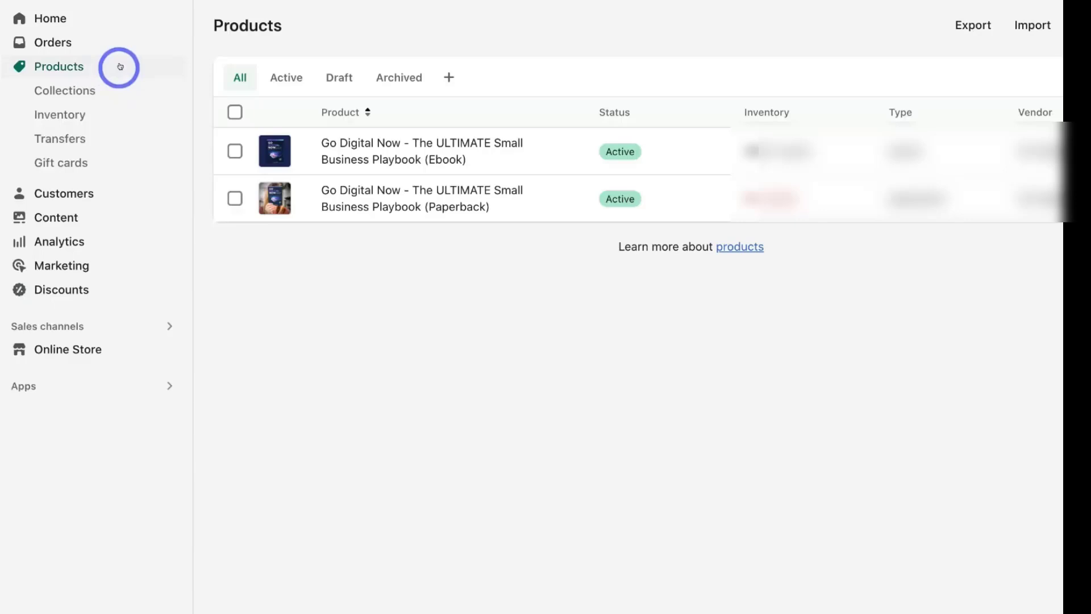
pyautogui.click(365, 157)
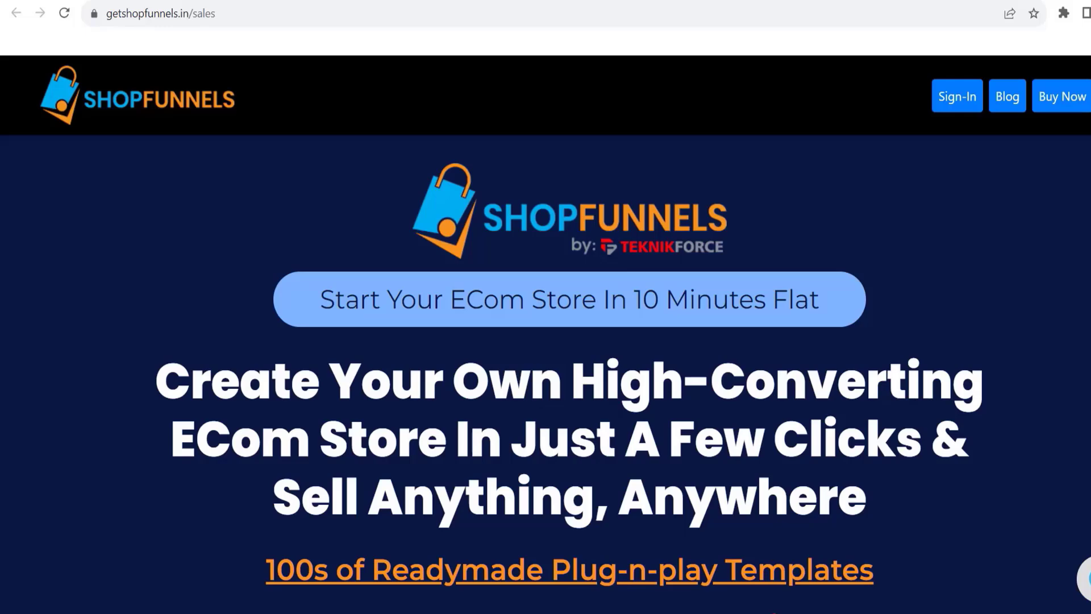
pyautogui.scroll(-15, 395, 195)
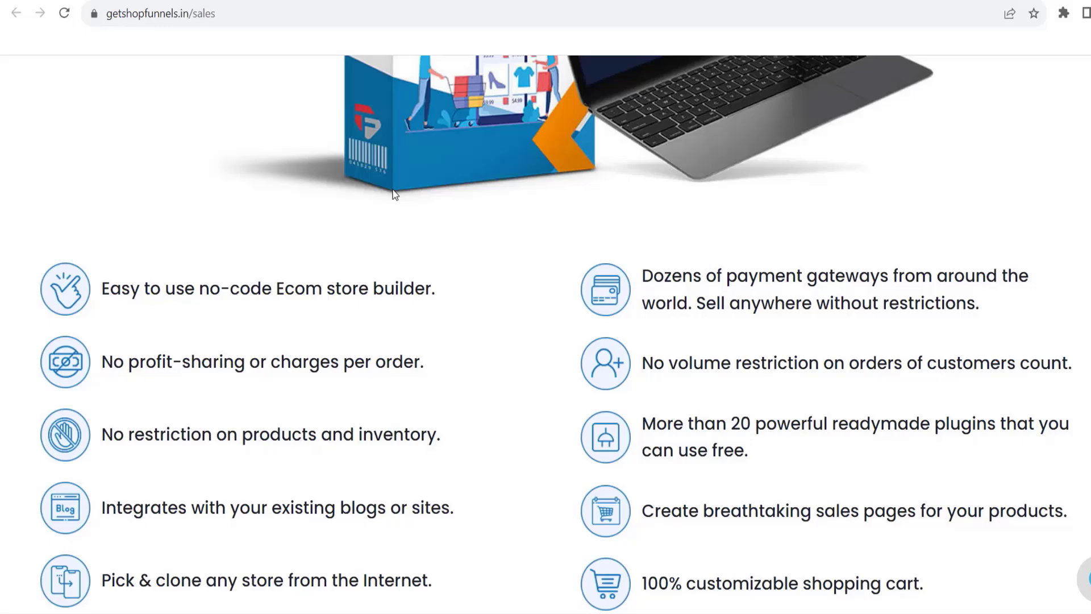
pyautogui.moveTo(626, 246); pyautogui.dragTo(990, 313)
pyautogui.moveTo(99, 363); pyautogui.dragTo(459, 369)
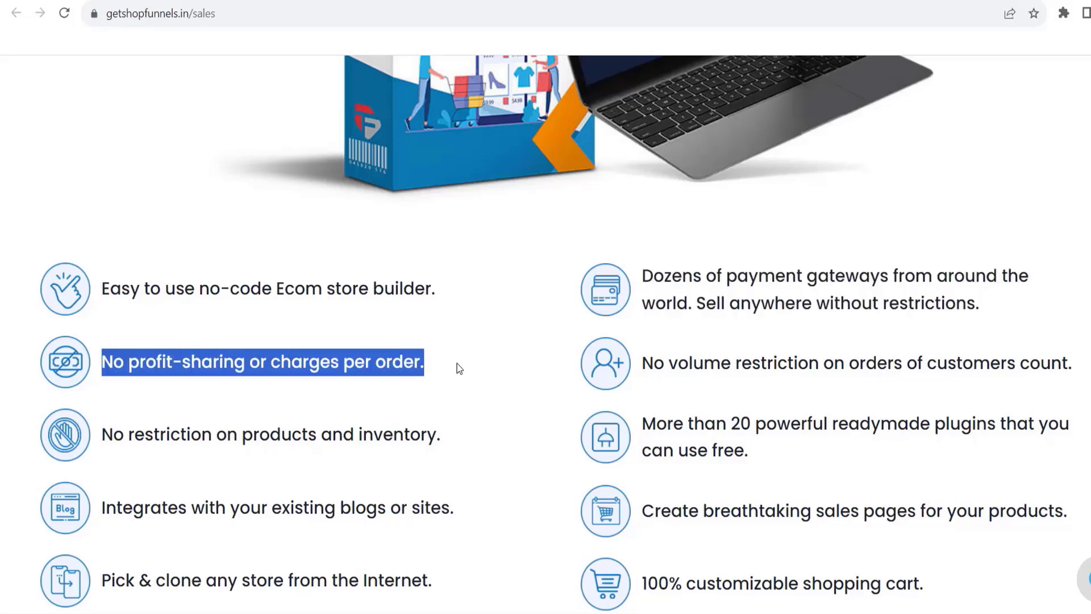
pyautogui.scroll(-3, 459, 369)
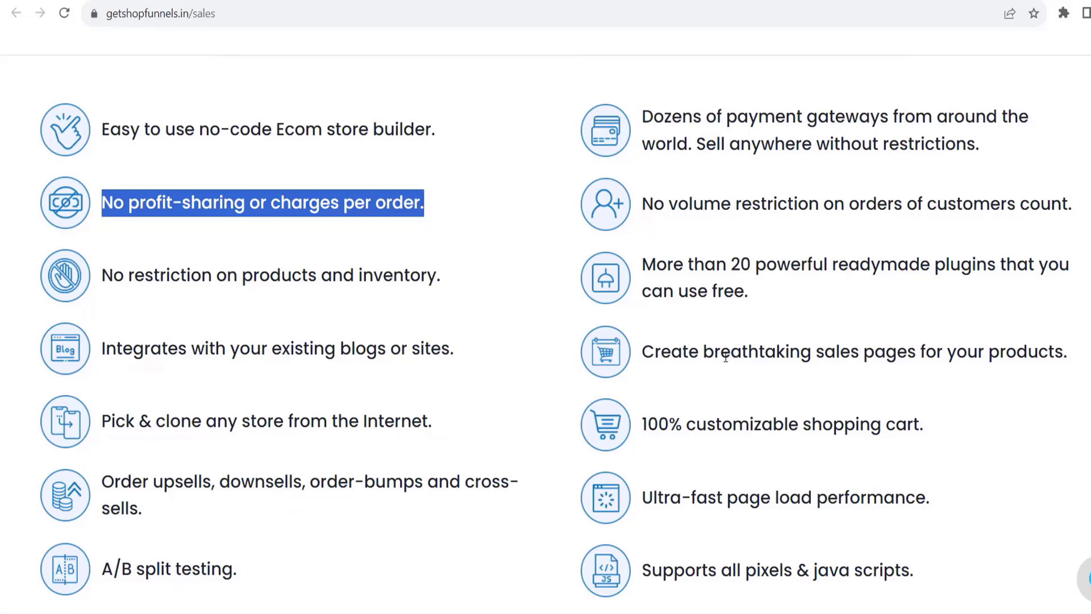
pyautogui.moveTo(652, 348); pyautogui.dragTo(1069, 351)
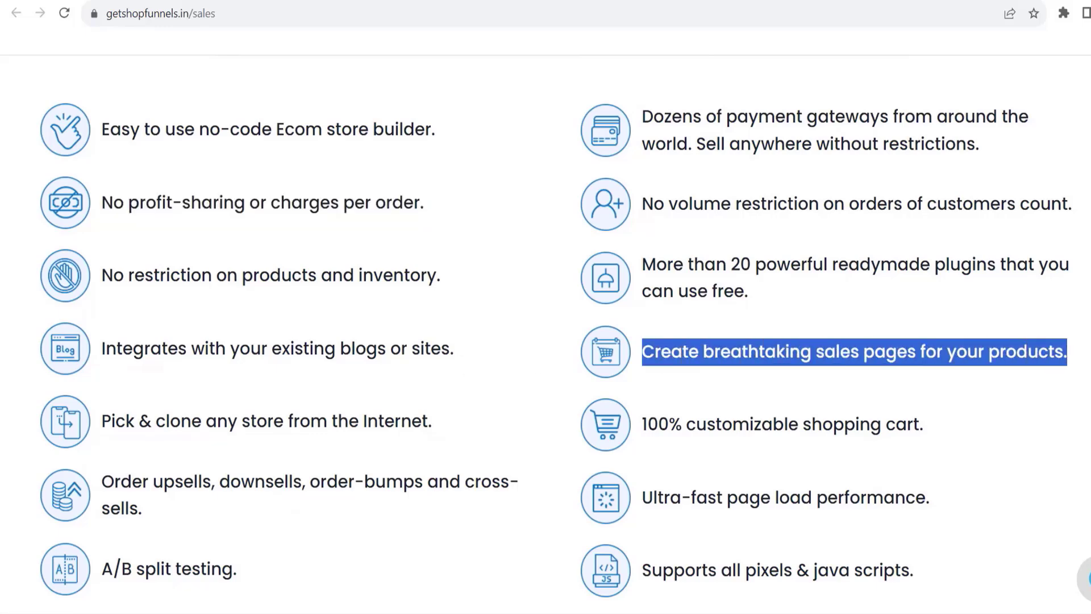
pyautogui.scroll(-5, 546, 341)
pyautogui.moveTo(101, 323); pyautogui.dragTo(555, 329)
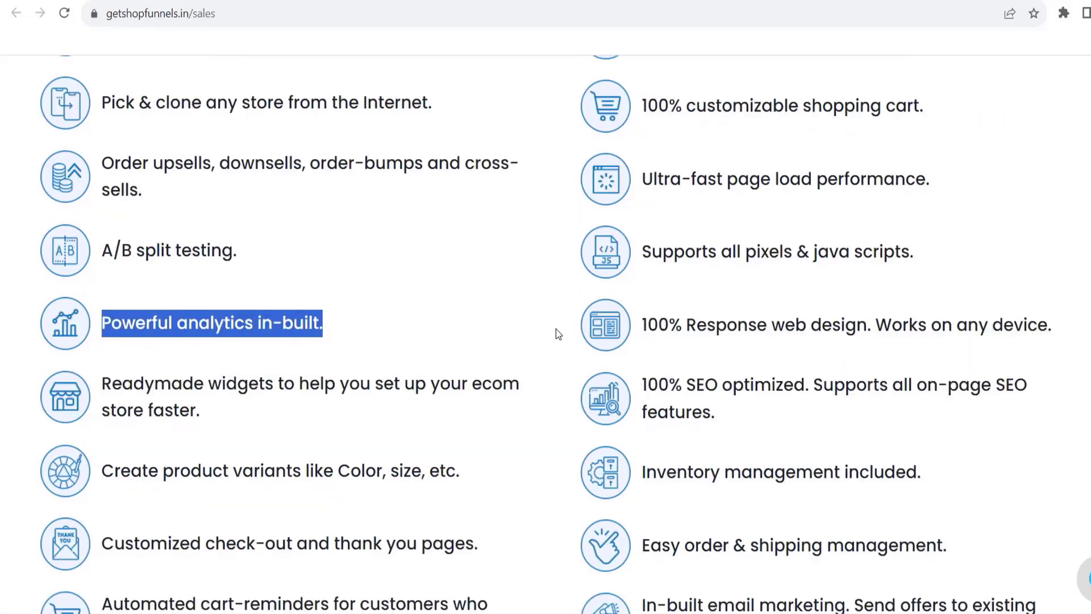
pyautogui.scroll(-5, 435, 203)
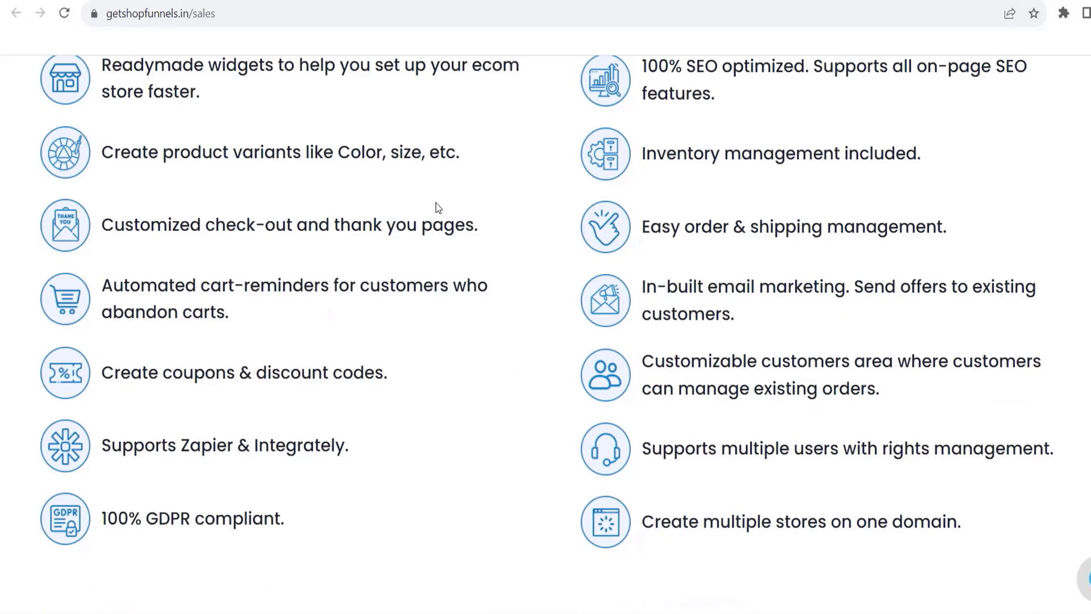
pyautogui.scroll(15, 436, 203)
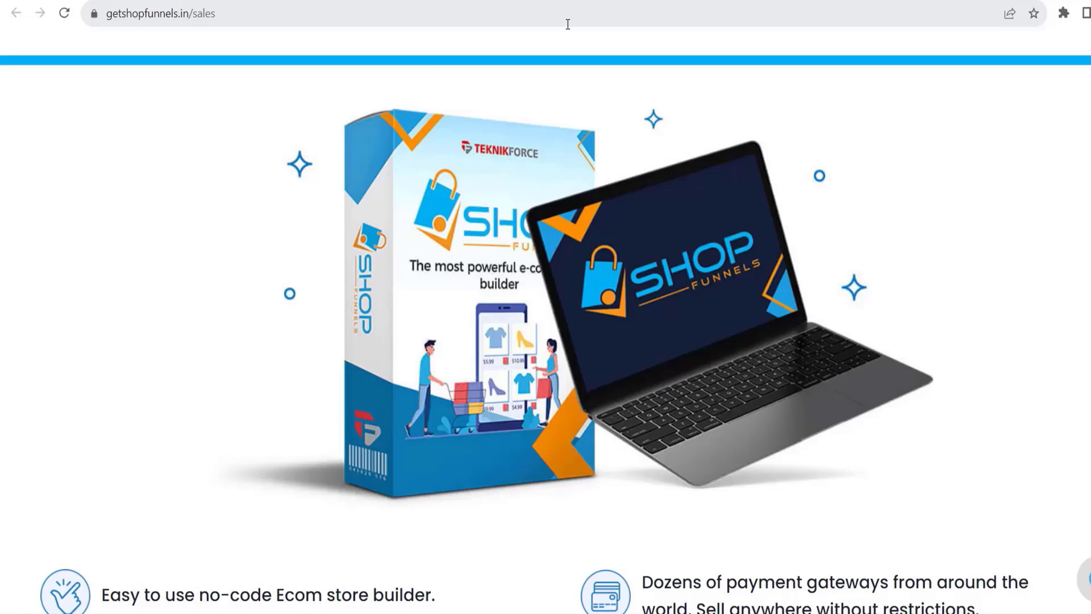
pyautogui.scroll(10, 568, 24)
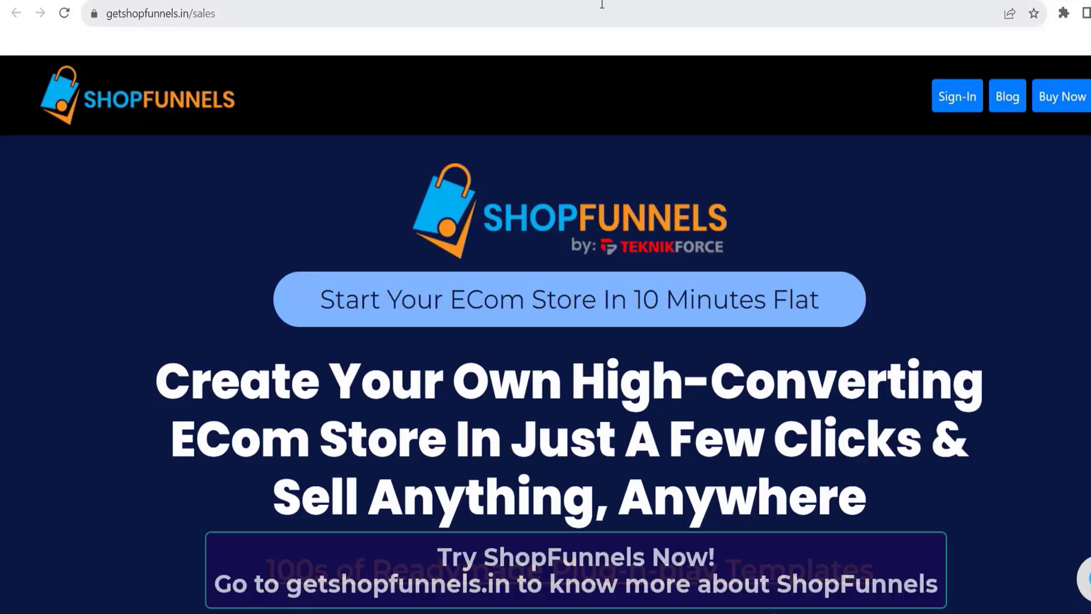